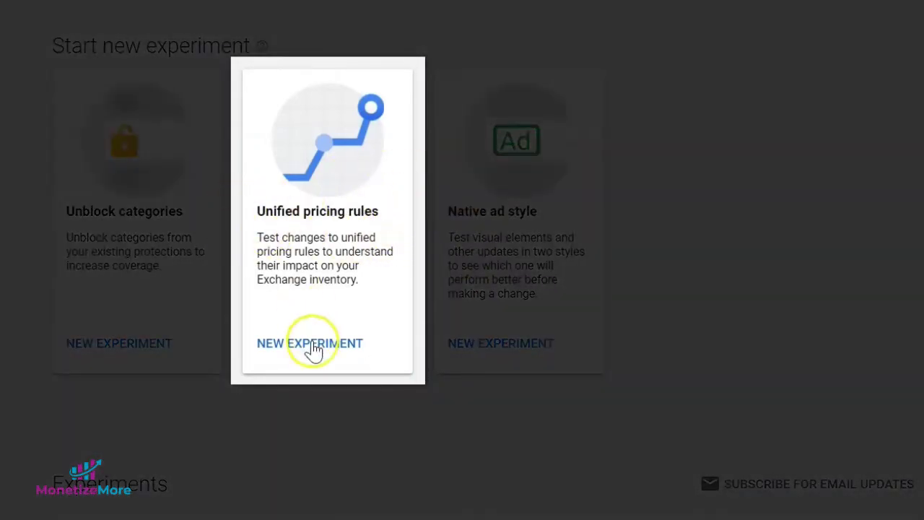
Start a new experiment from the Unified pricing rules card on the Experiments page.
{"action": "left_click", "coordinate": [317, 350]}
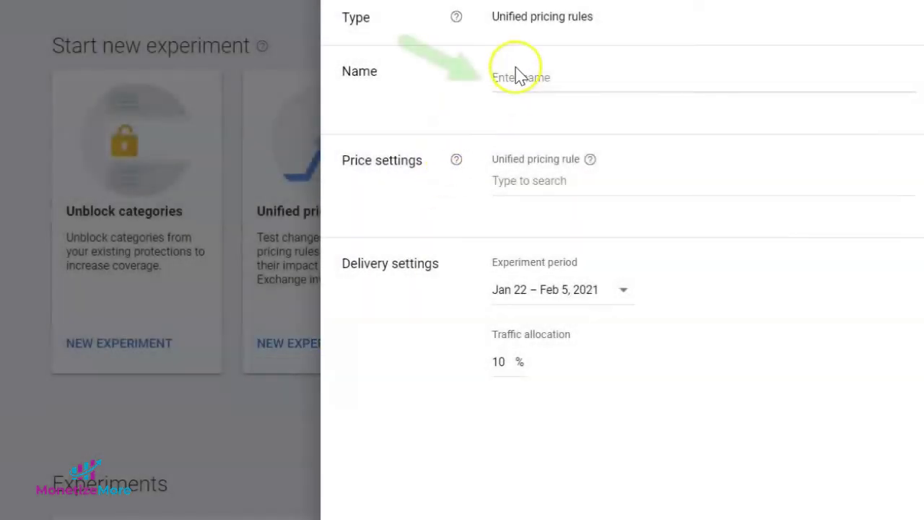
Enter 'domain_UPR_experiment' as the new experiment's name.
{"action": "left_click", "coordinate": [530, 78]}
{"action": "type", "text": "domain_UPR_experiment"}
{"action": "left_click", "coordinate": [442, 120]}
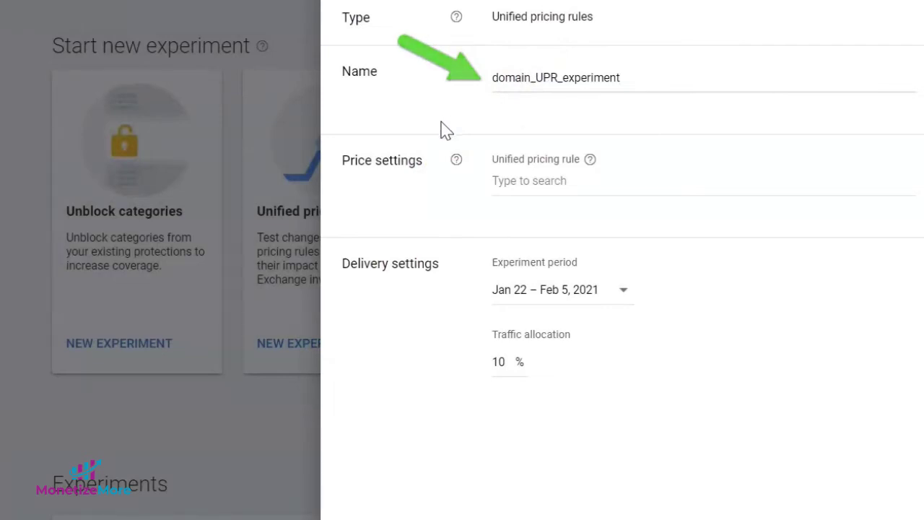
{"action": "left_click", "coordinate": [531, 181]}
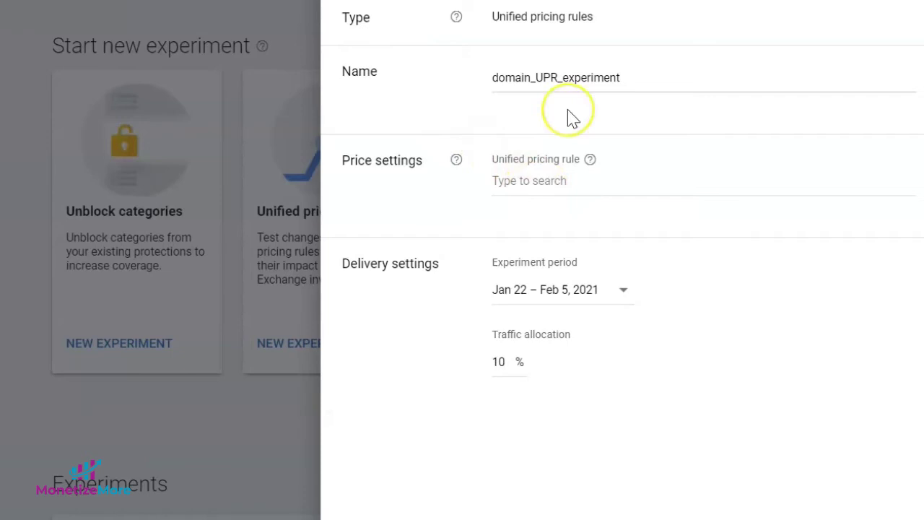
Test the domain_testing rule with a $2.00 Target CPM experiment price against the original $1.80.
{"action": "left_click", "coordinate": [572, 177]}
{"action": "type", "text": "domain"}
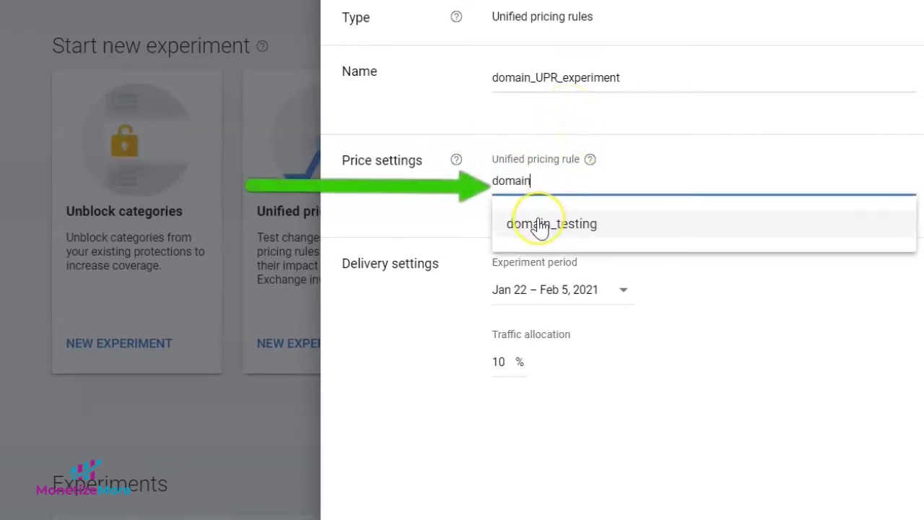
{"action": "left_click", "coordinate": [540, 225]}
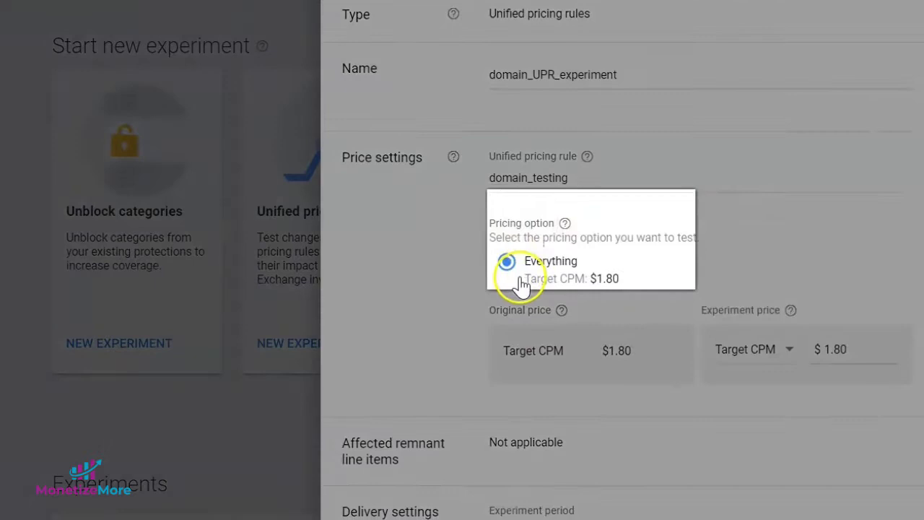
{"action": "scroll", "coordinate": [519, 278], "scroll_direction": "down", "scroll_amount": 2}
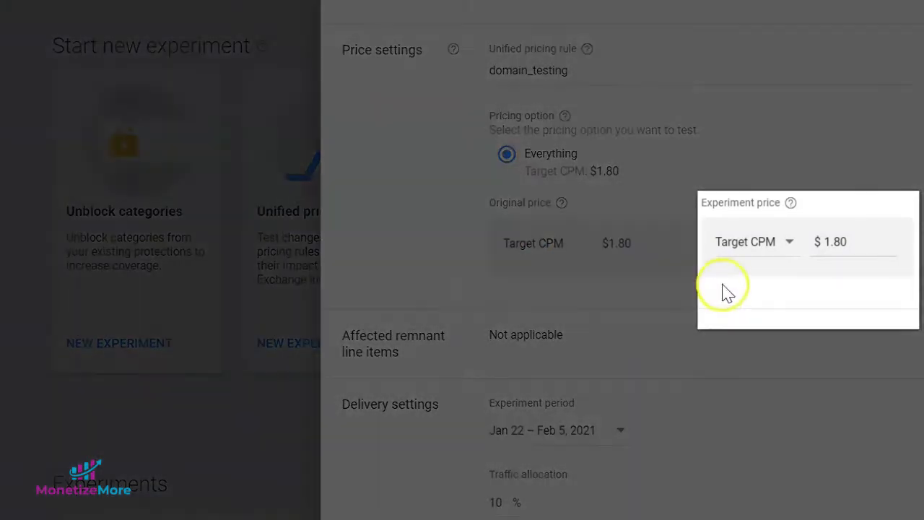
{"action": "left_click", "coordinate": [761, 254]}
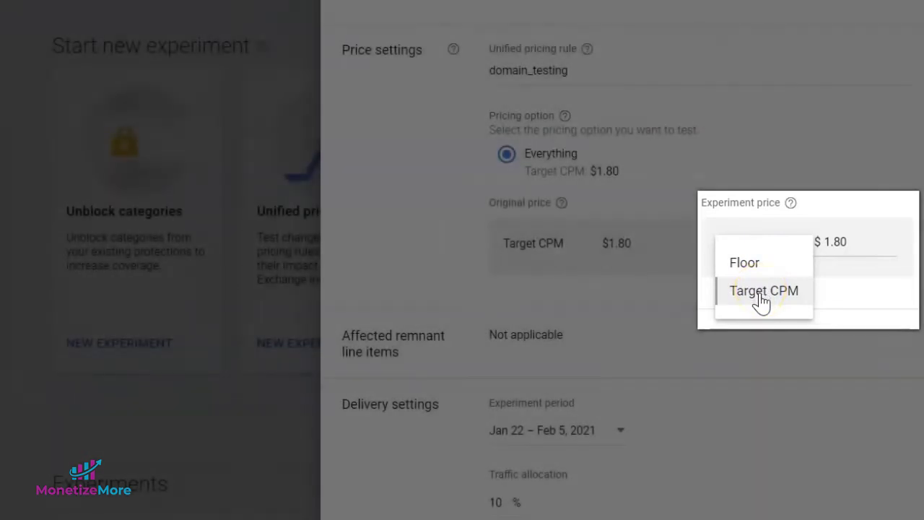
{"action": "left_click", "coordinate": [760, 296]}
{"action": "key", "text": "Tab"}
{"action": "type", "text": "2.00"}
{"action": "left_click", "coordinate": [660, 363]}
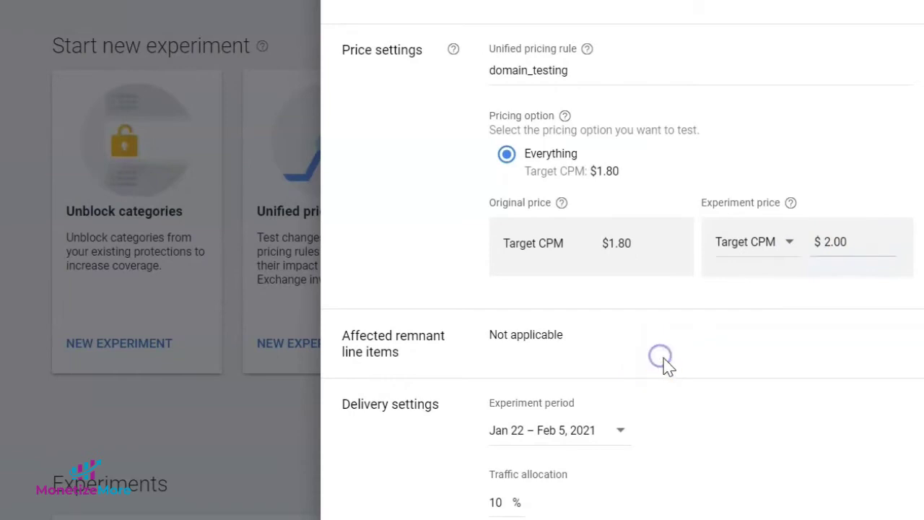
{"action": "scroll", "coordinate": [667, 367], "scroll_direction": "down", "scroll_amount": 1}
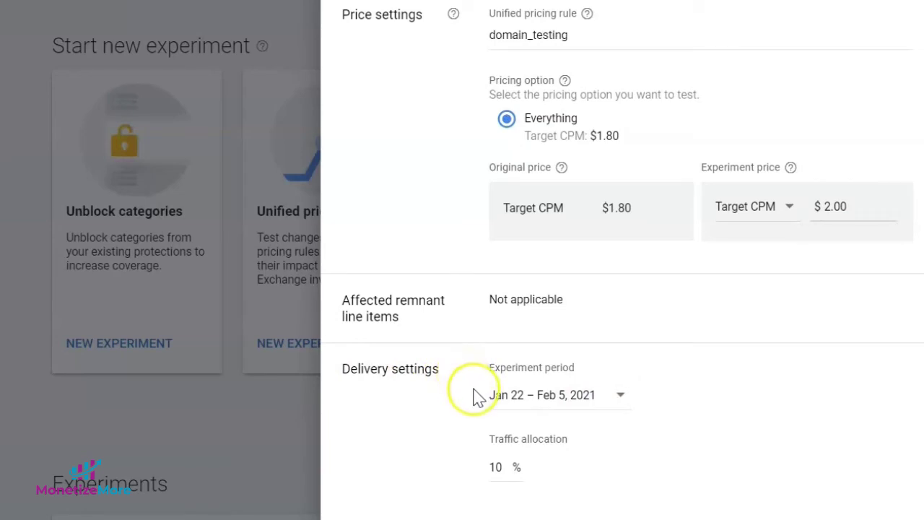
Set the experiment period to Feb 1 – 14, 2021.
{"action": "left_click", "coordinate": [555, 409]}
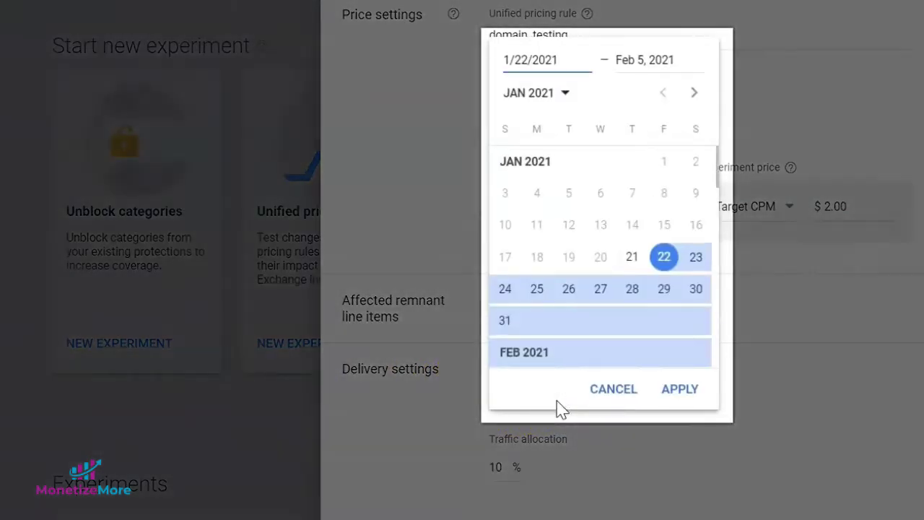
{"action": "left_click", "coordinate": [697, 94]}
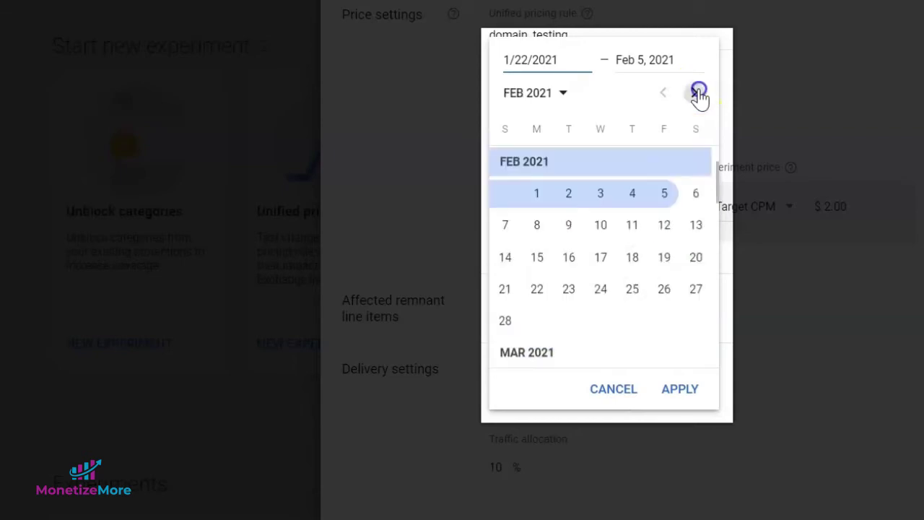
{"action": "left_click", "coordinate": [546, 198]}
{"action": "left_click", "coordinate": [506, 257]}
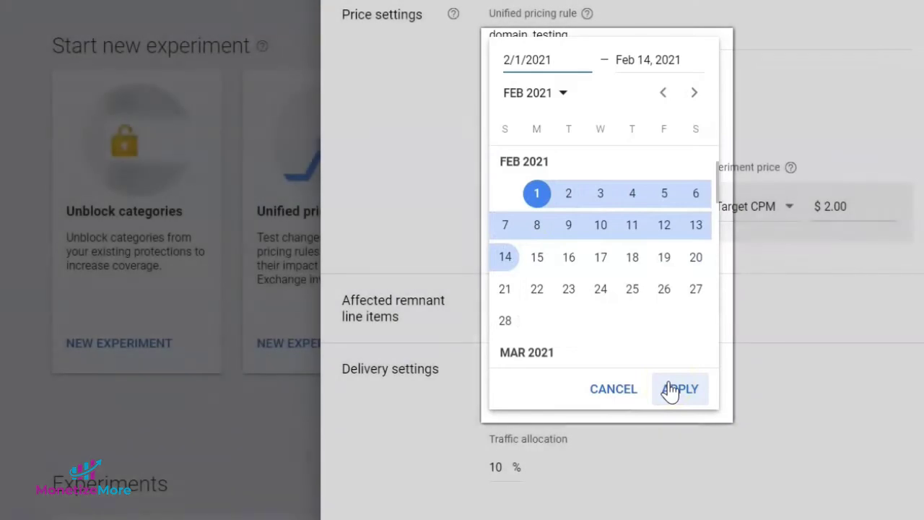
{"action": "left_click", "coordinate": [669, 390]}
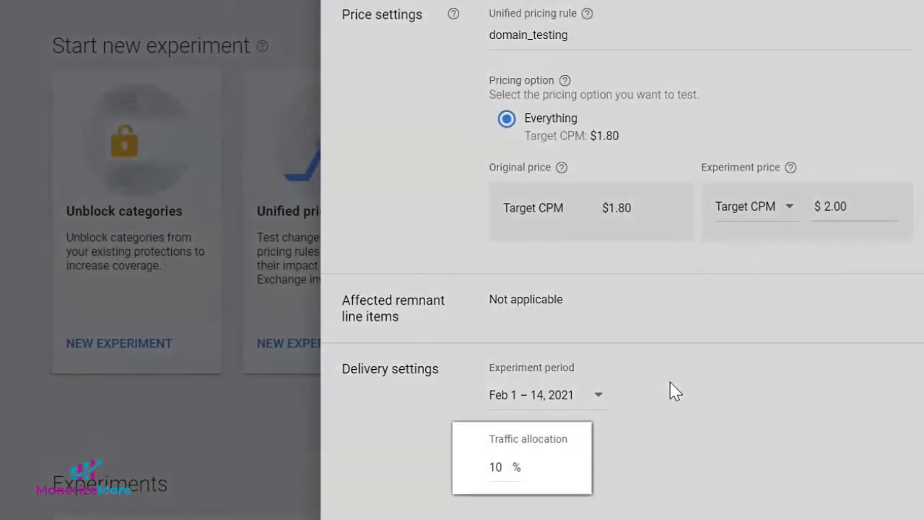
Change the traffic allocation to 15%.
{"action": "left_click", "coordinate": [507, 465]}
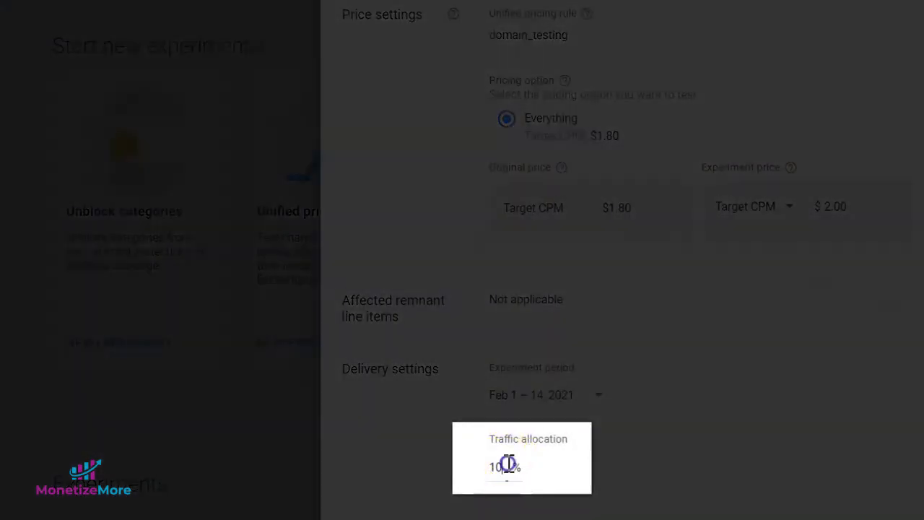
{"action": "type", "text": "5"}
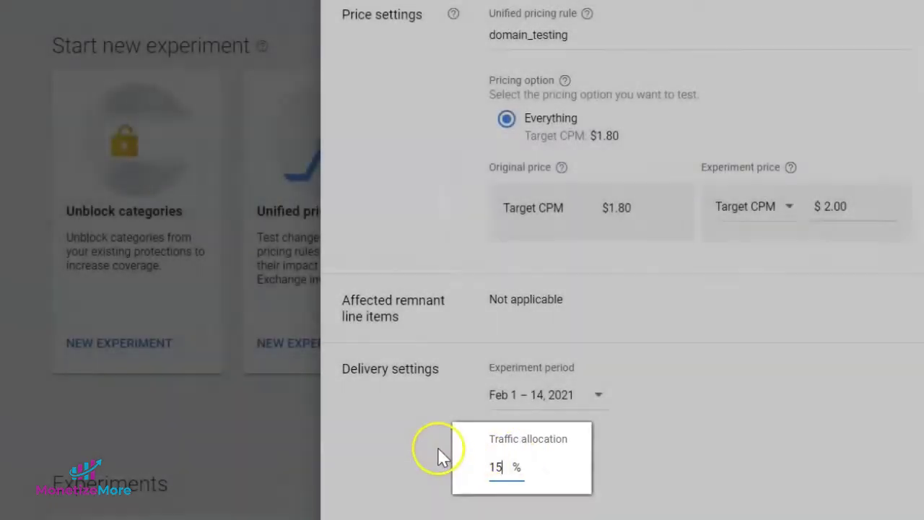
{"action": "left_click", "coordinate": [420, 449]}
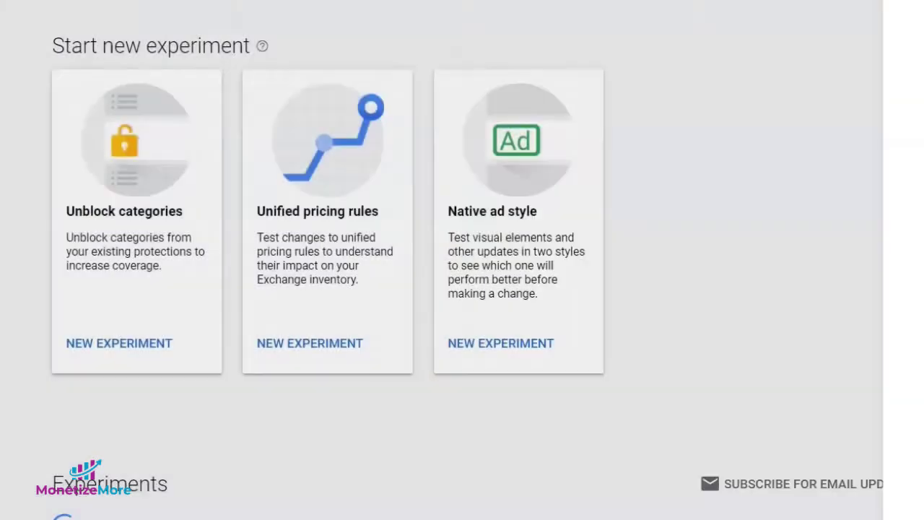
Scroll to the Experiments list to confirm domain_UPR_experiment is Scheduled for Feb 1 – 14, 2021.
{"action": "scroll", "coordinate": [353, 361], "scroll_direction": "down", "scroll_amount": 2}
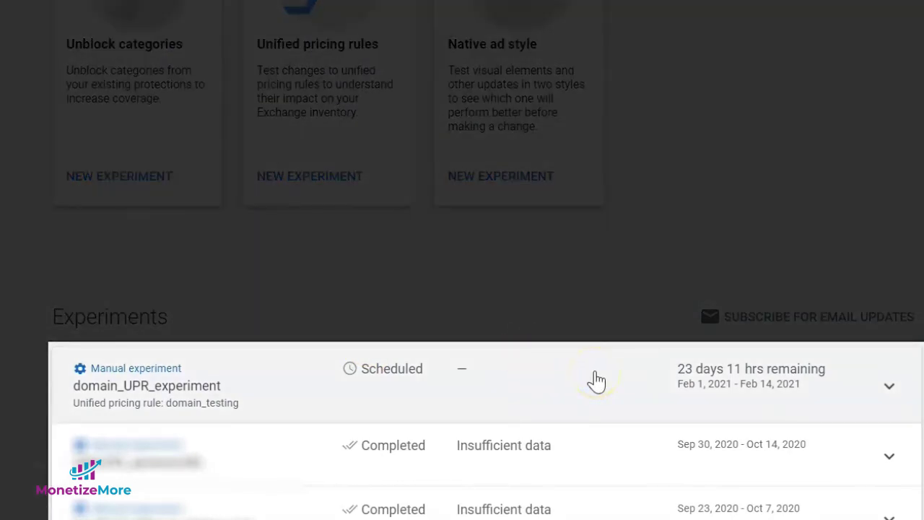
{"action": "scroll", "coordinate": [445, 392], "scroll_direction": "down", "scroll_amount": 6}
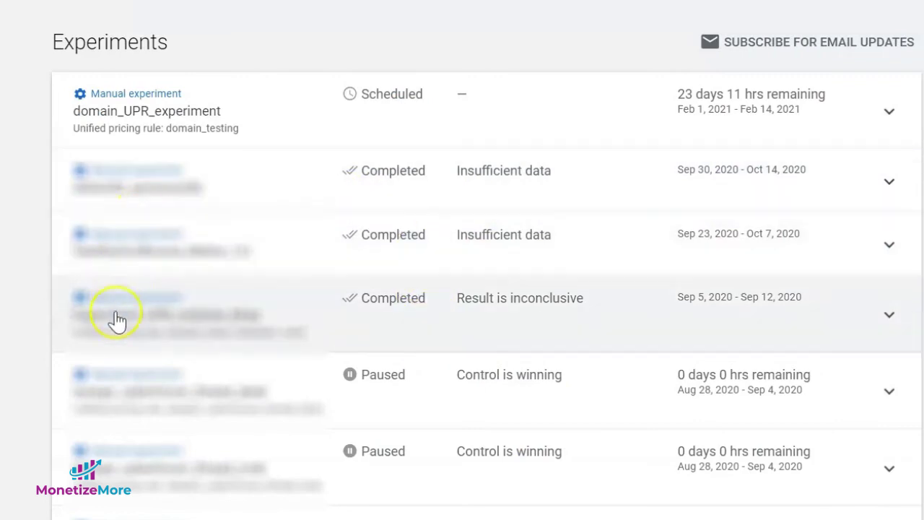
Expand the paused Aug 28 – Sep 4 experiment and show its daily results as a table.
{"action": "left_click", "coordinate": [124, 390]}
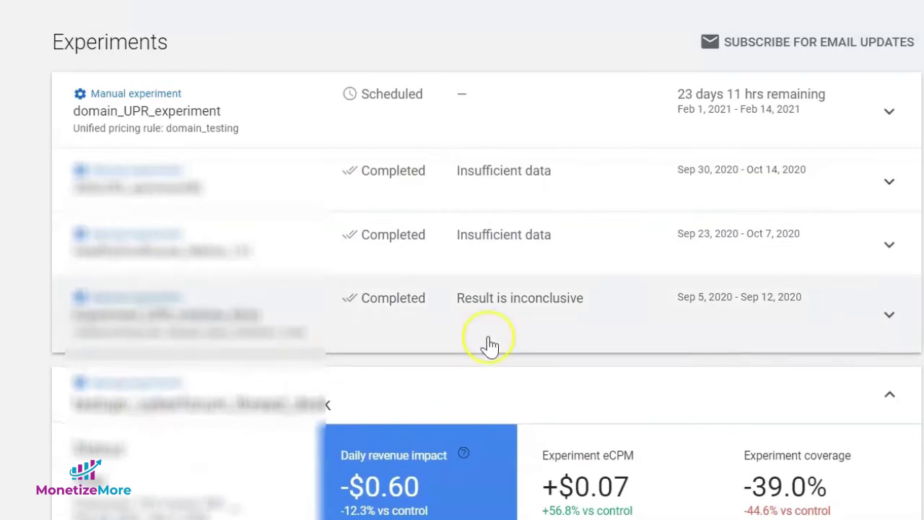
{"action": "scroll", "coordinate": [489, 344], "scroll_direction": "down", "scroll_amount": 5}
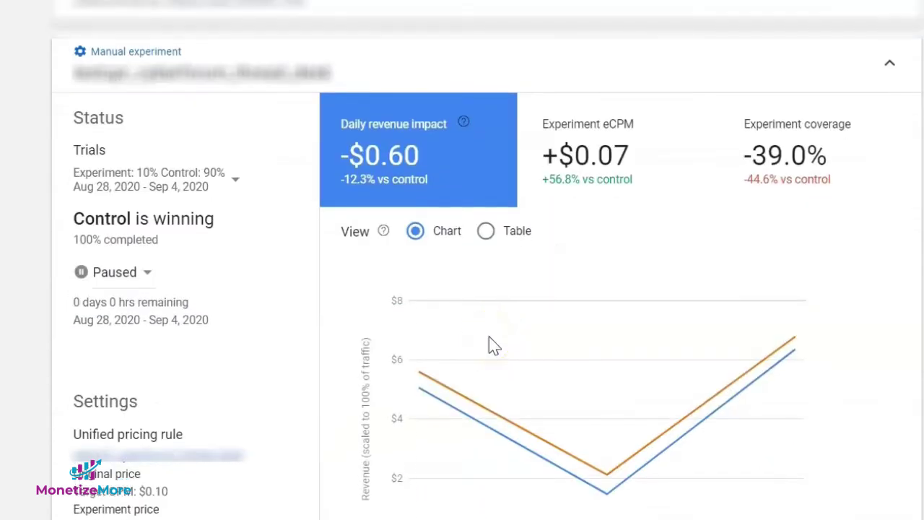
{"action": "mouse_move", "coordinate": [491, 345]}
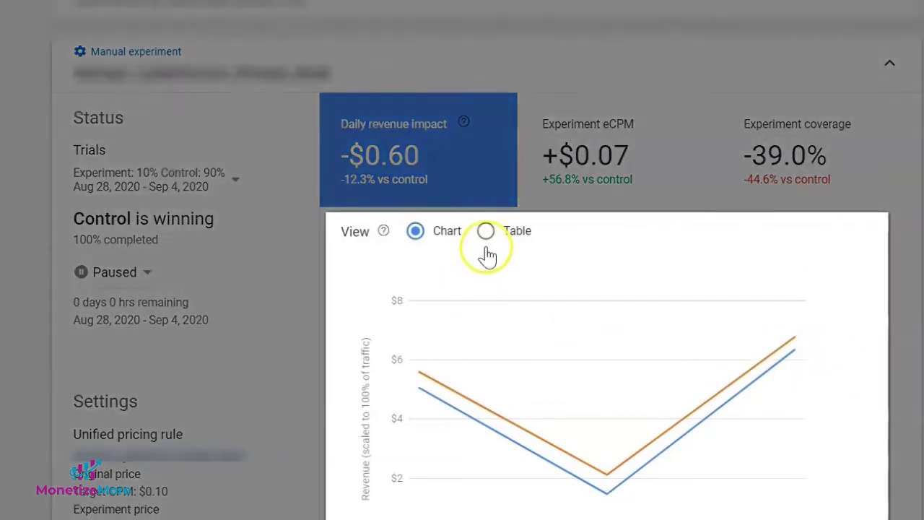
{"action": "left_click", "coordinate": [485, 231]}
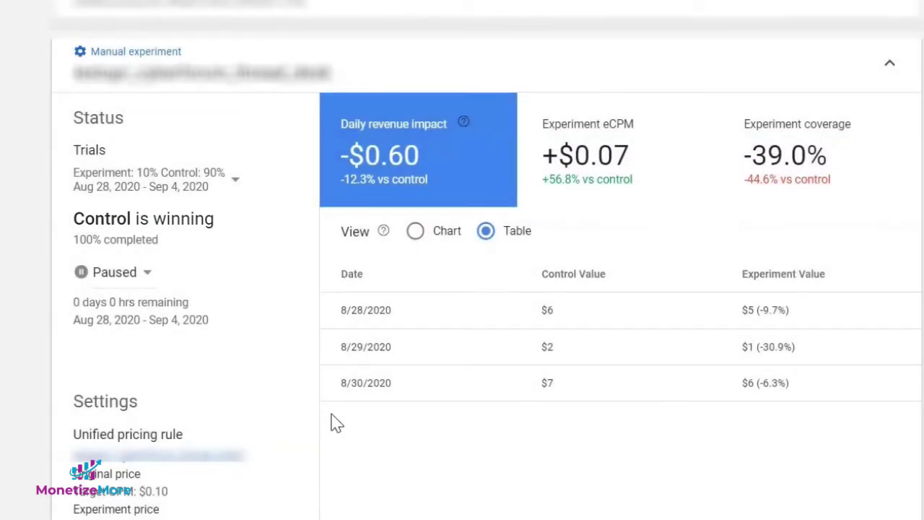
{"action": "scroll", "coordinate": [160, 368], "scroll_direction": "down", "scroll_amount": 5}
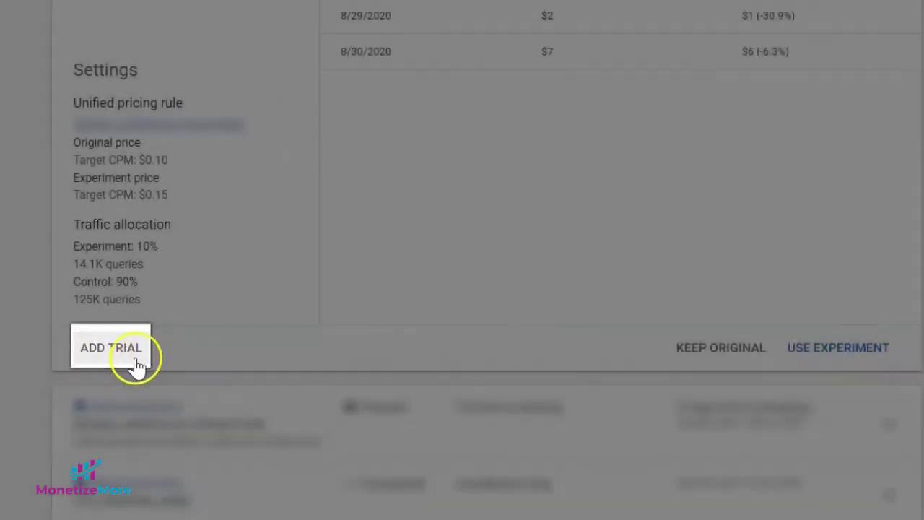
{"action": "left_click", "coordinate": [131, 353]}
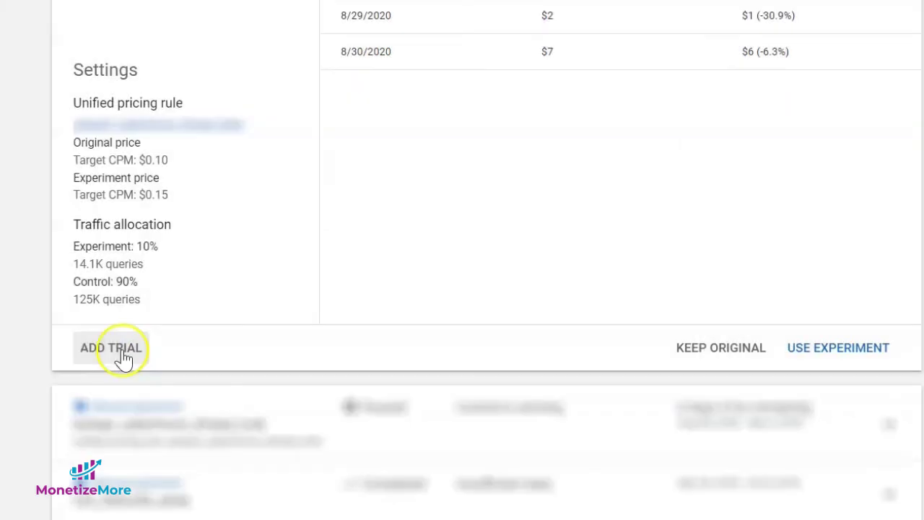
{"action": "left_click", "coordinate": [124, 357]}
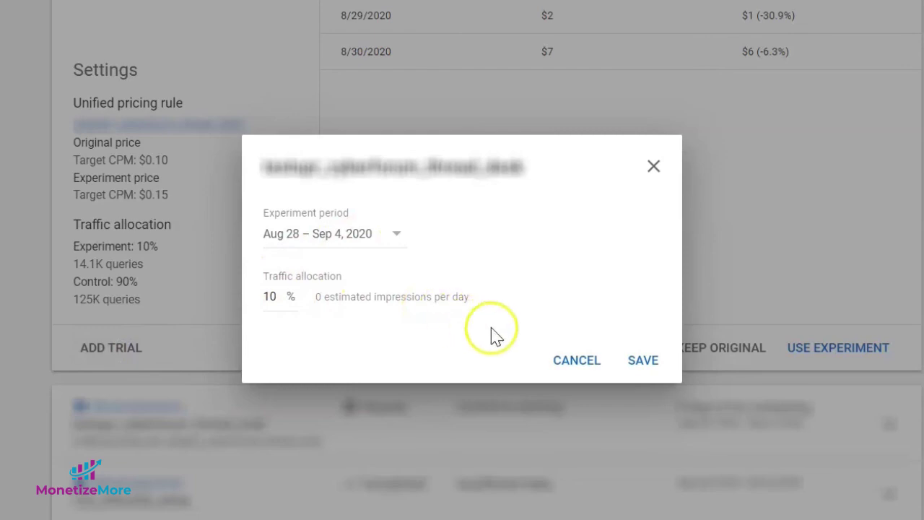
{"action": "left_click", "coordinate": [576, 365]}
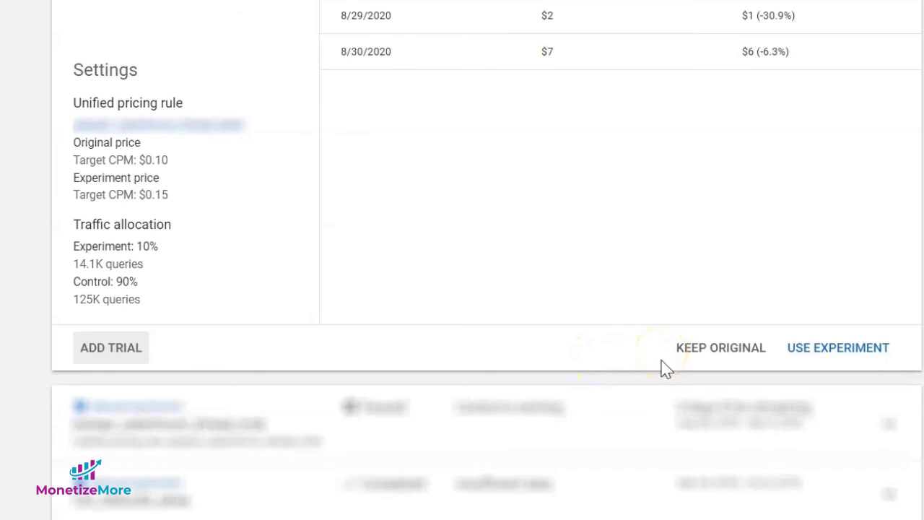
{"action": "left_click", "coordinate": [684, 354]}
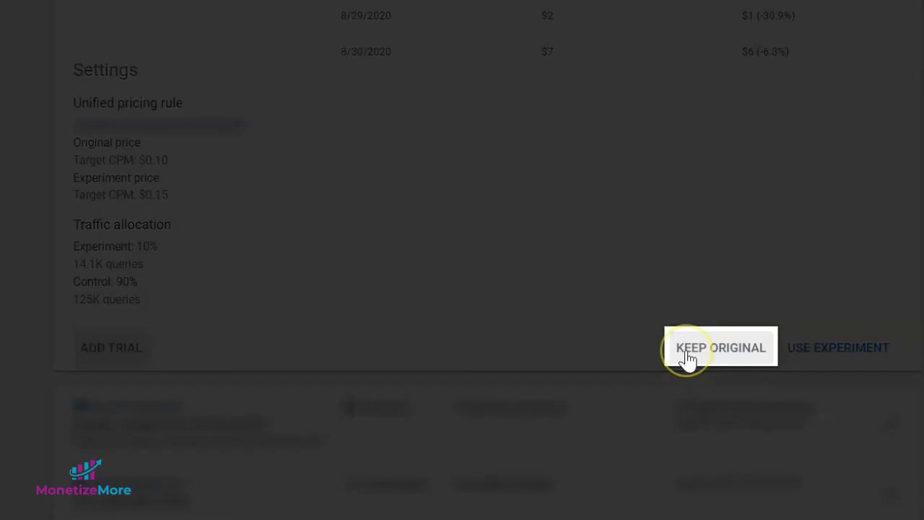